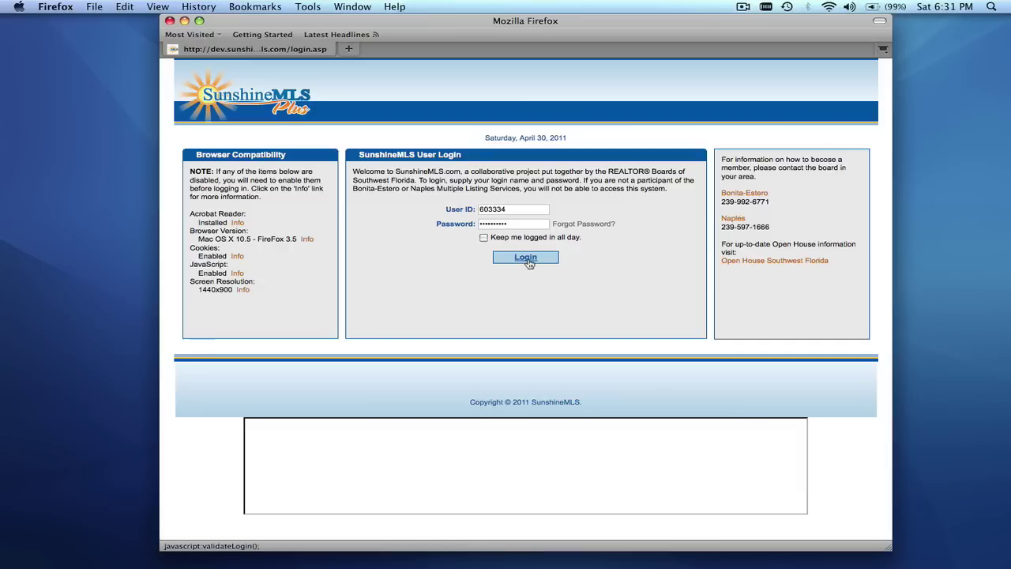
# Log in to SunshineMLS with the prefilled credentials and open the column settings page
pyautogui.click(526, 258)
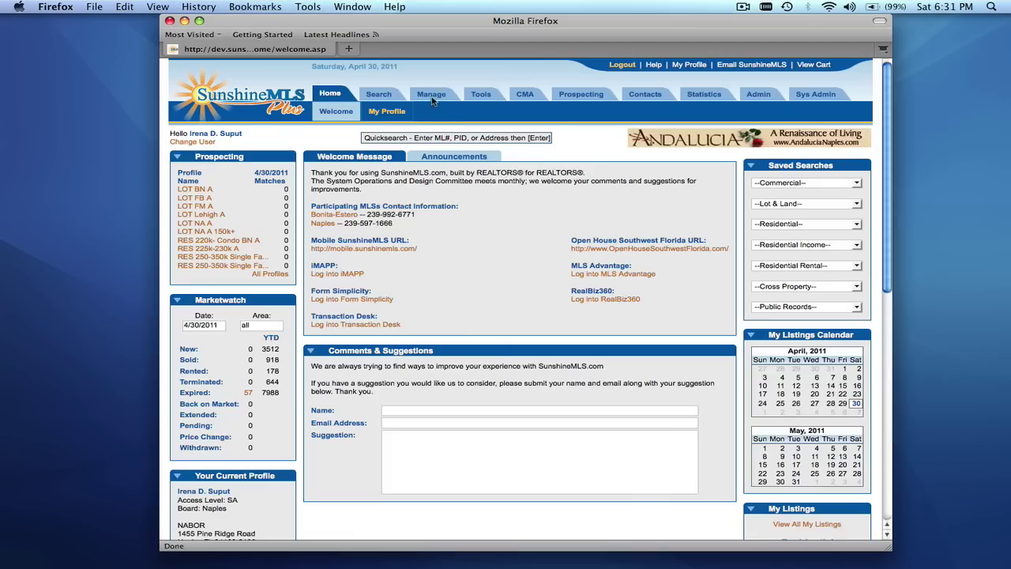
pyautogui.click(432, 96)
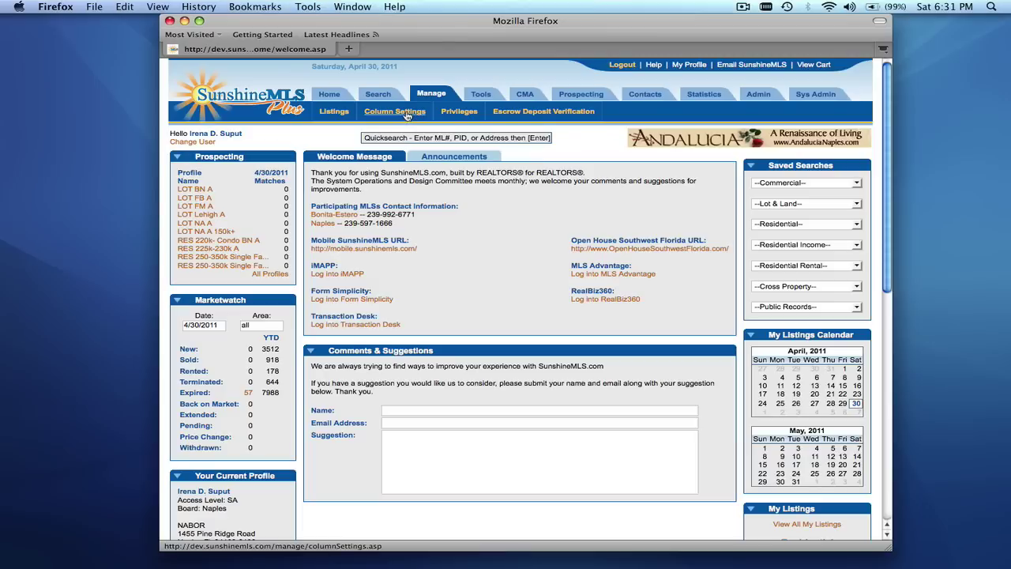
pyautogui.click(404, 113)
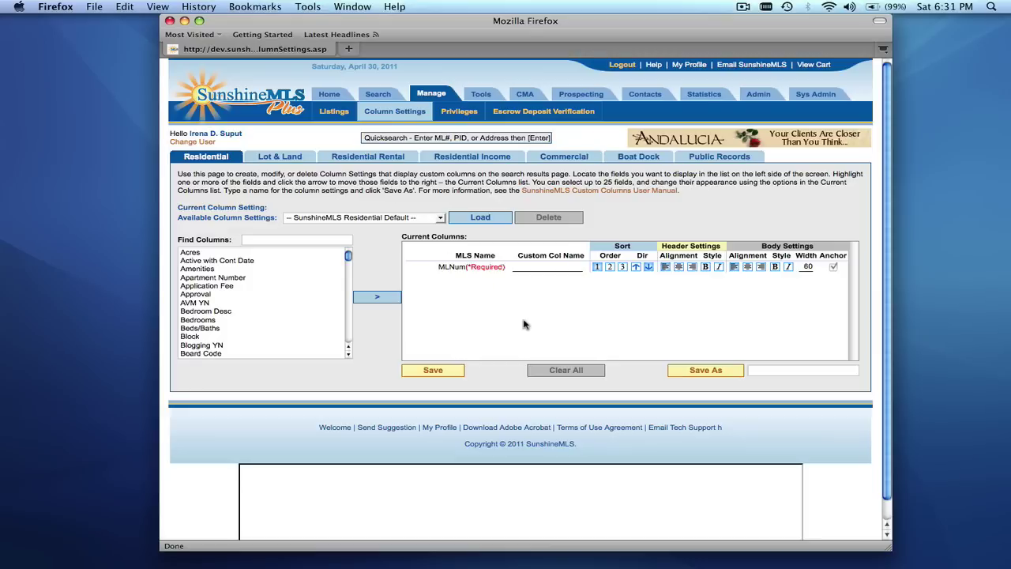
# Add the Apartment Number and Beds/Baths fields to the current residential columns
pyautogui.click(234, 279)
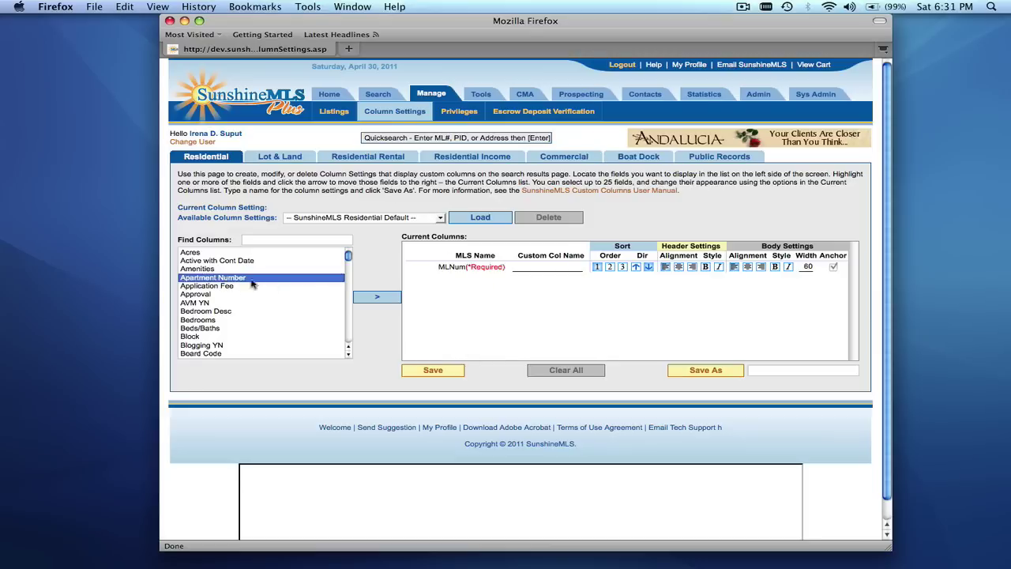
pyautogui.click(378, 297)
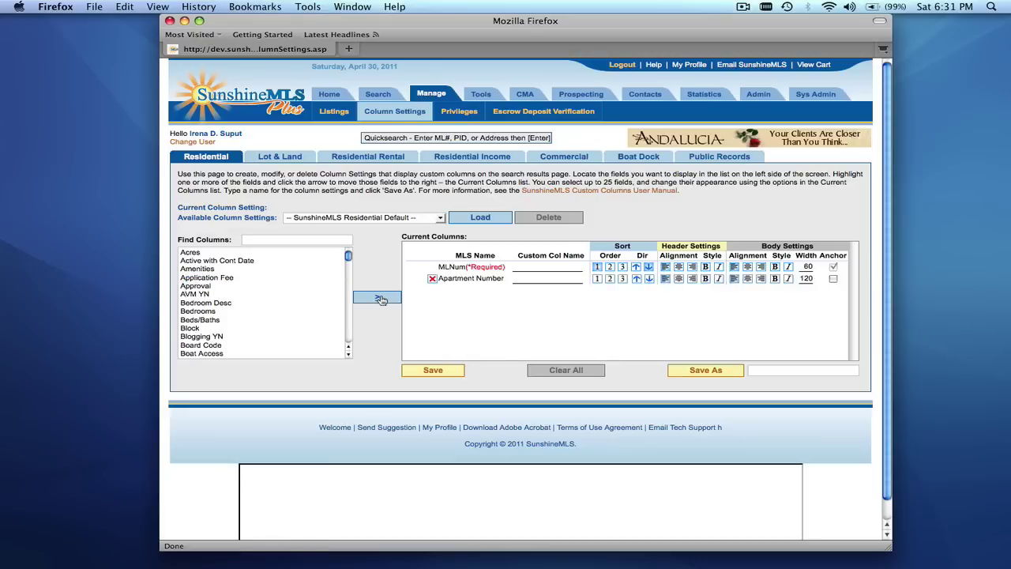
pyautogui.click(235, 321)
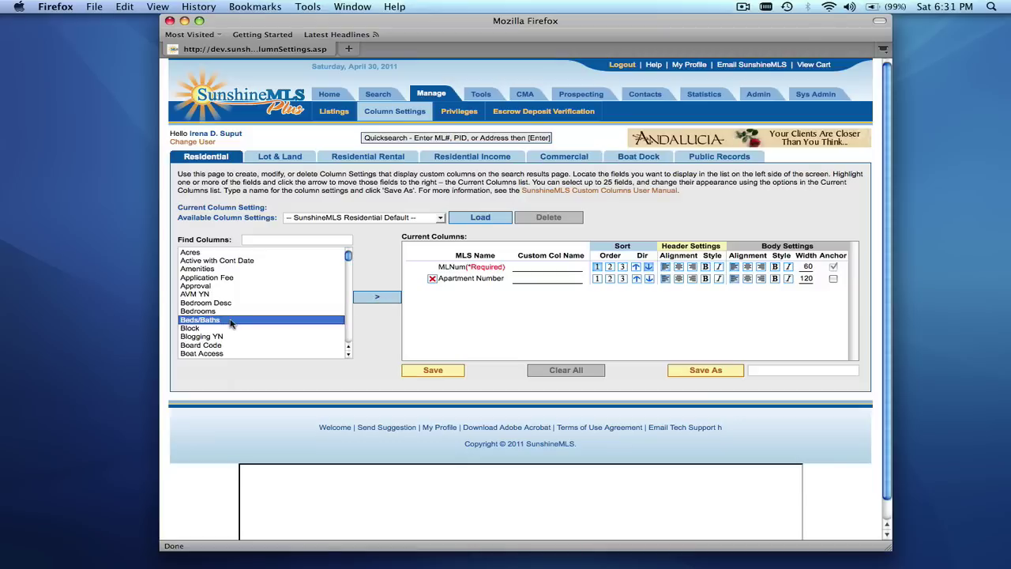
pyautogui.click(383, 298)
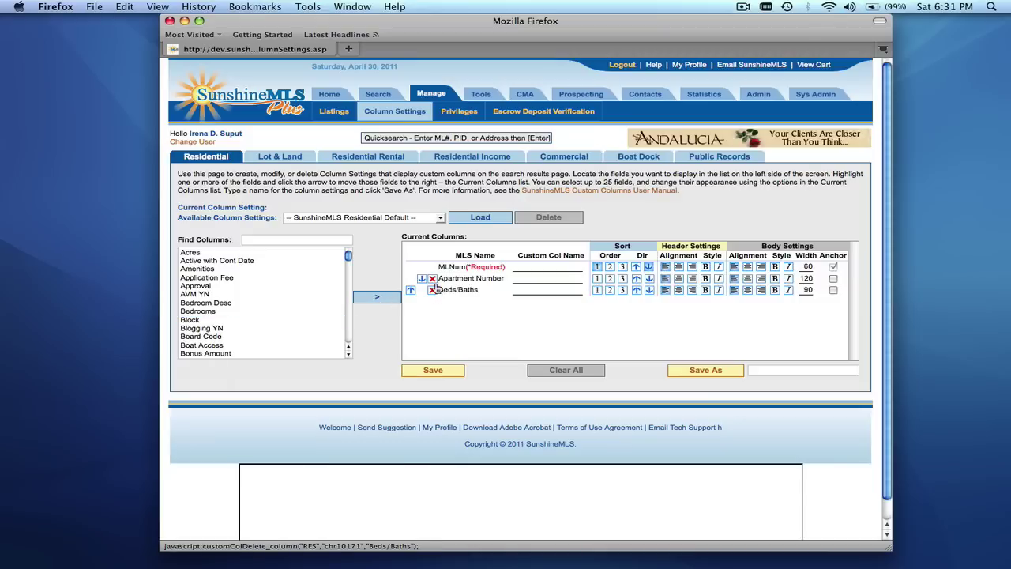
# Load the SunshineMLS Residential Default column setting
pyautogui.click(439, 218)
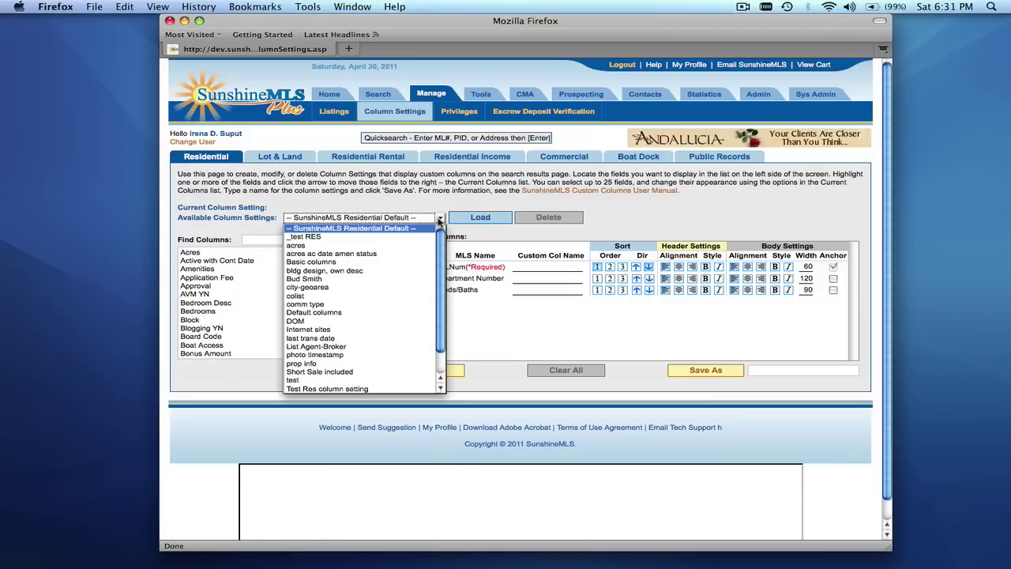
pyautogui.click(439, 219)
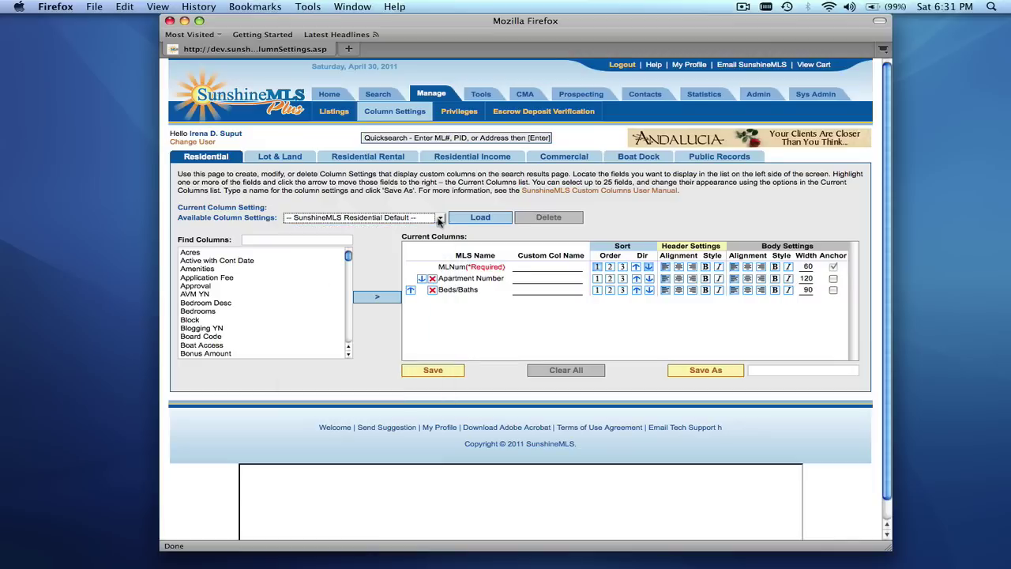
pyautogui.click(481, 218)
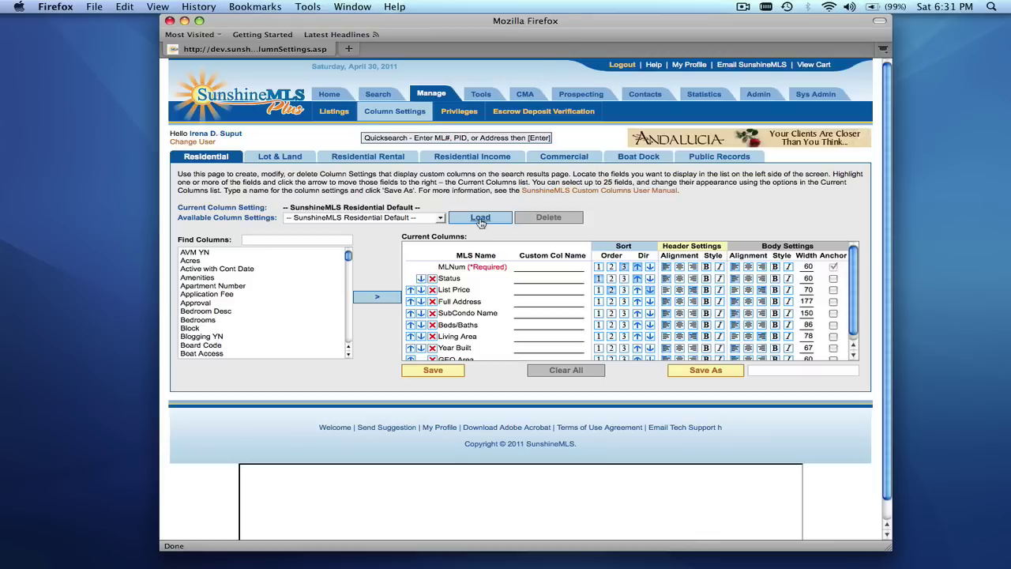
# Remove the GEO Area and SubCondo Name columns from the current columns, confirming each removal
pyautogui.scroll(-1, 522, 284)
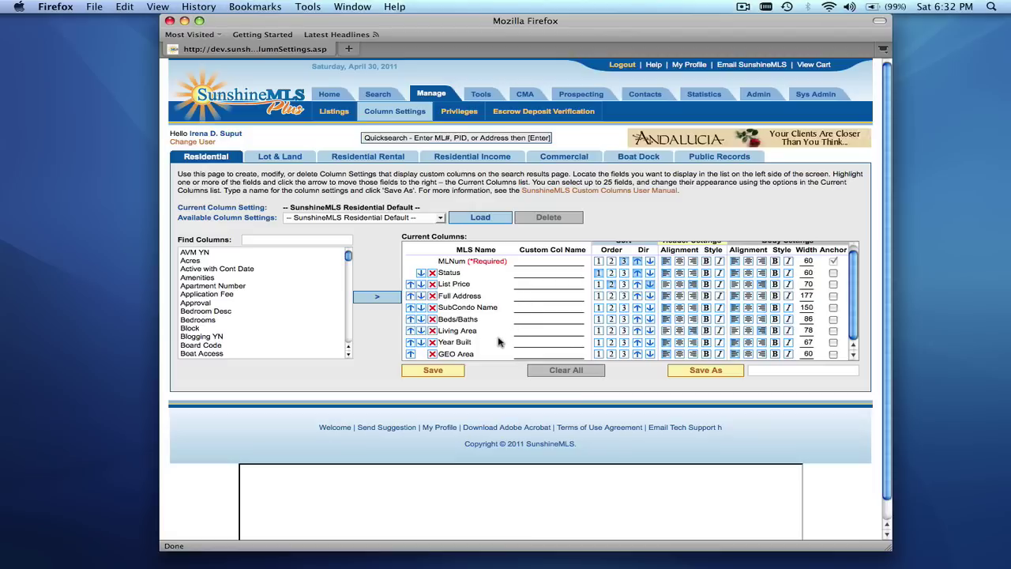
pyautogui.click(432, 354)
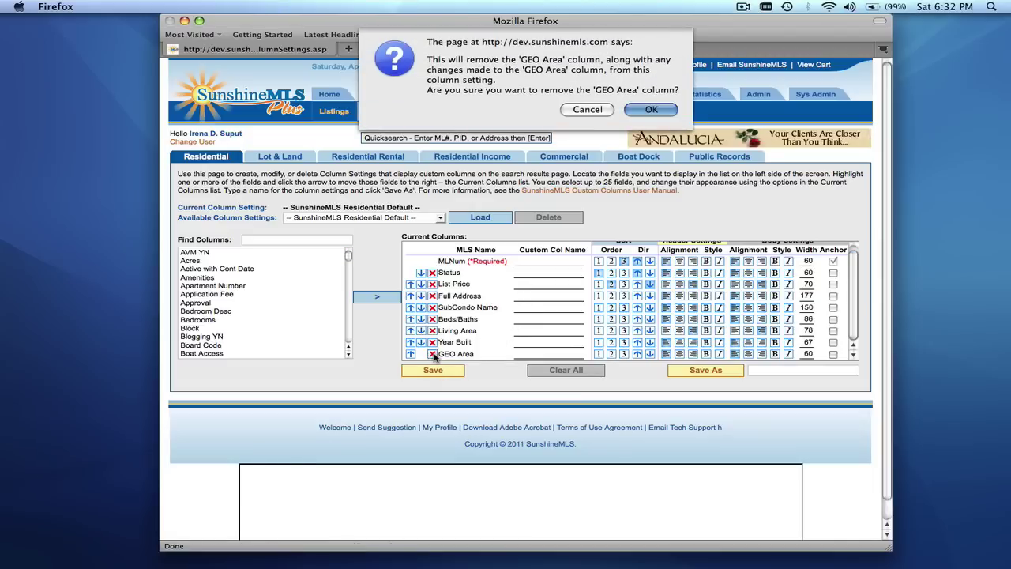
pyautogui.click(646, 111)
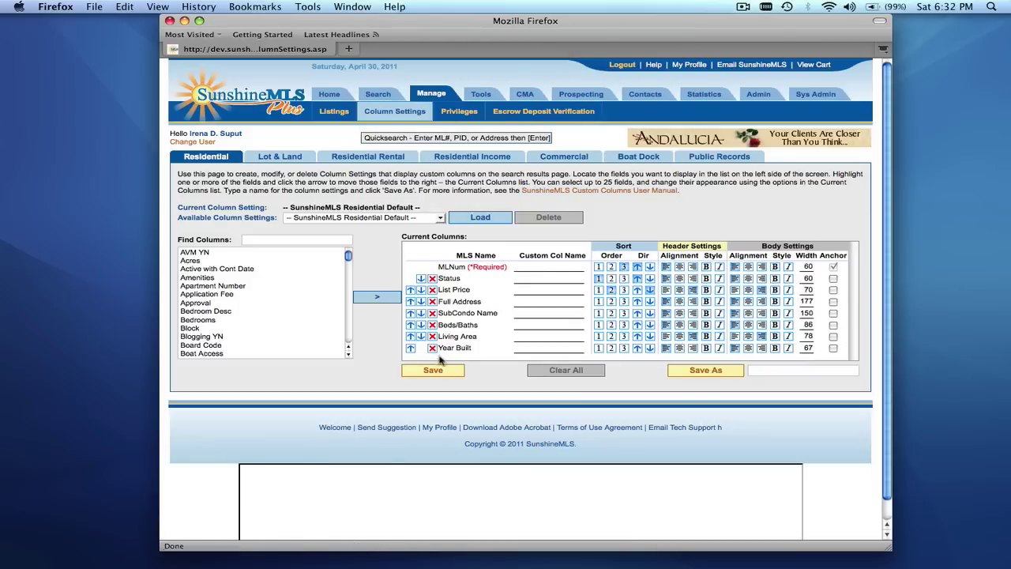
pyautogui.click(432, 313)
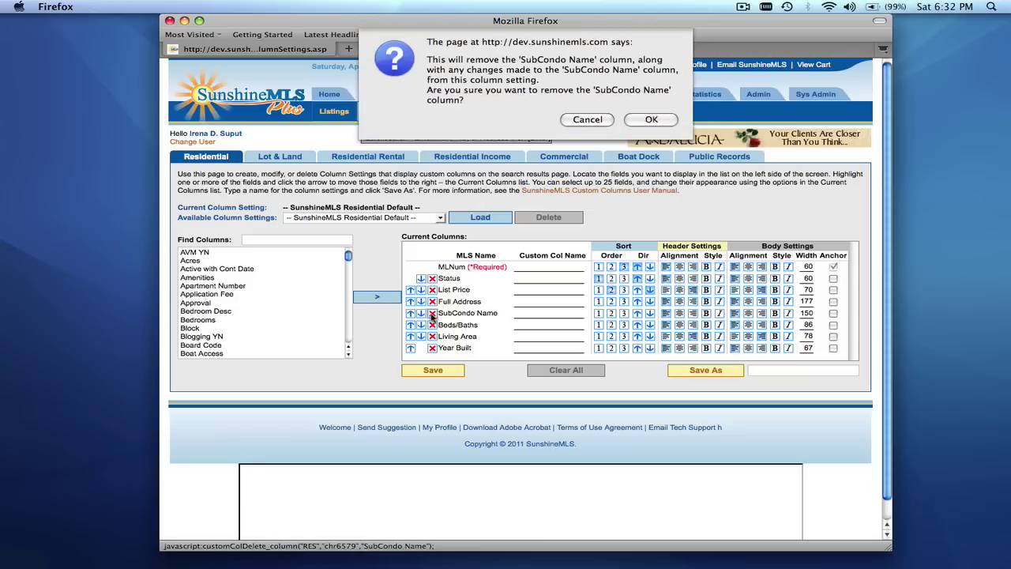
pyautogui.click(650, 119)
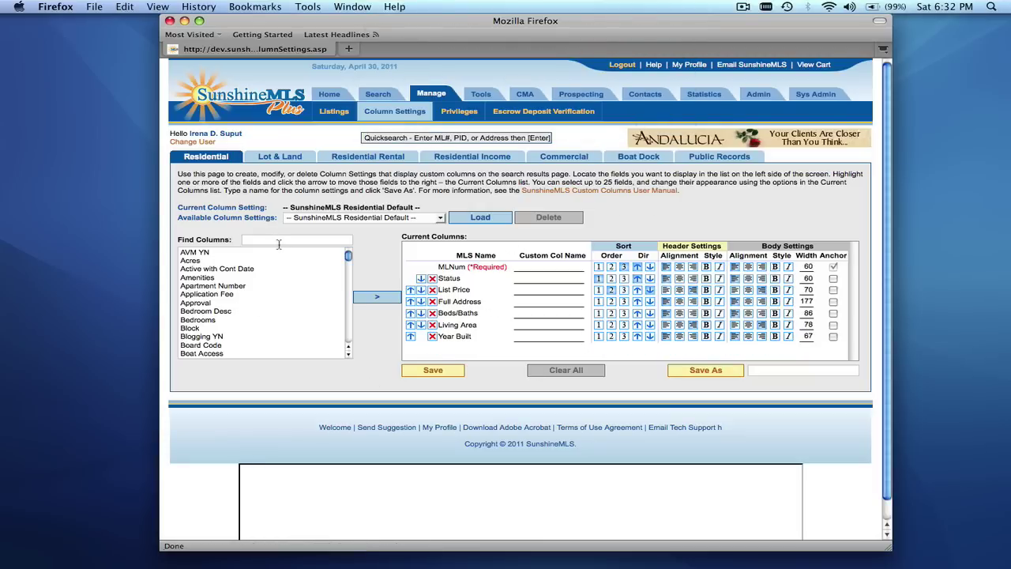
# Find the Development Name field by filtering for "devel" and add it to the current columns
pyautogui.click(279, 244)
pyautogui.write('devel')
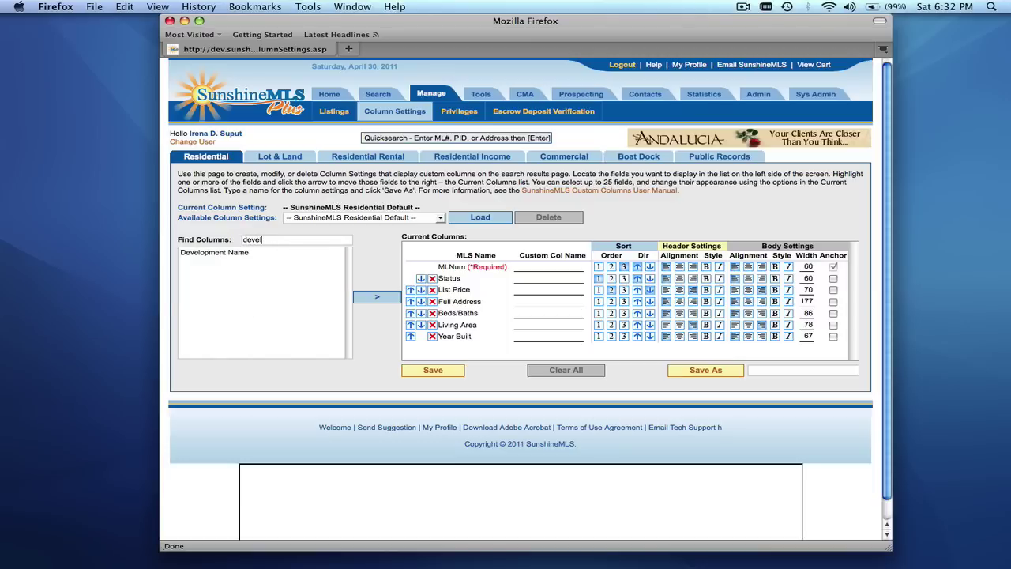
pyautogui.click(194, 253)
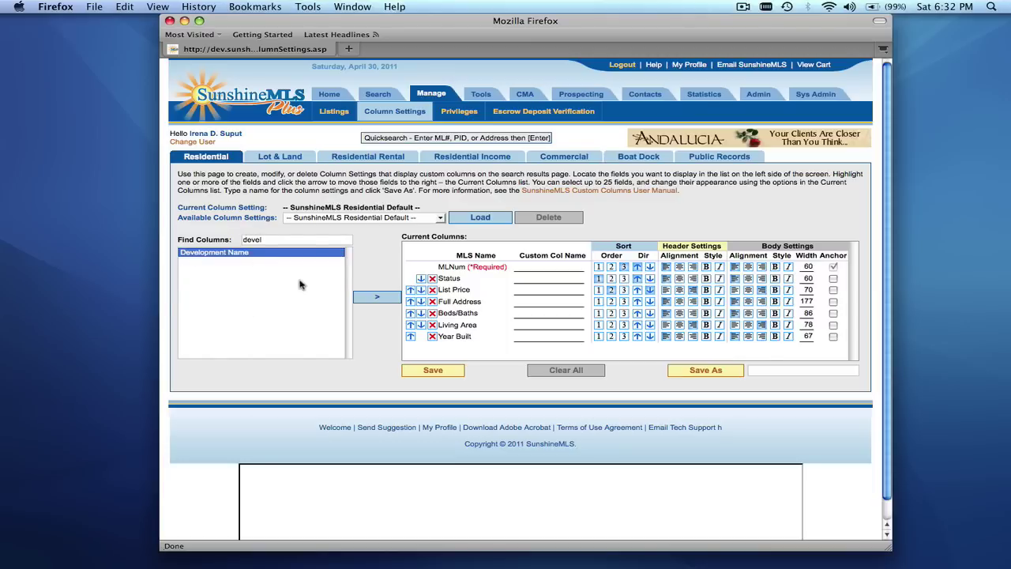
pyautogui.click(378, 302)
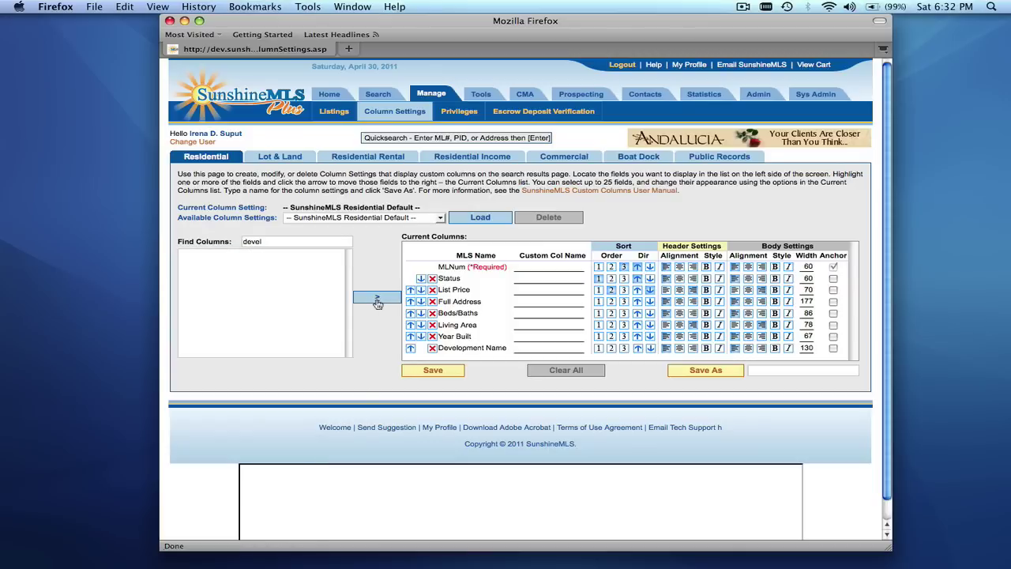
# Move the Development Name column up so it sits directly after List Price
pyautogui.click(410, 349)
pyautogui.click(411, 336)
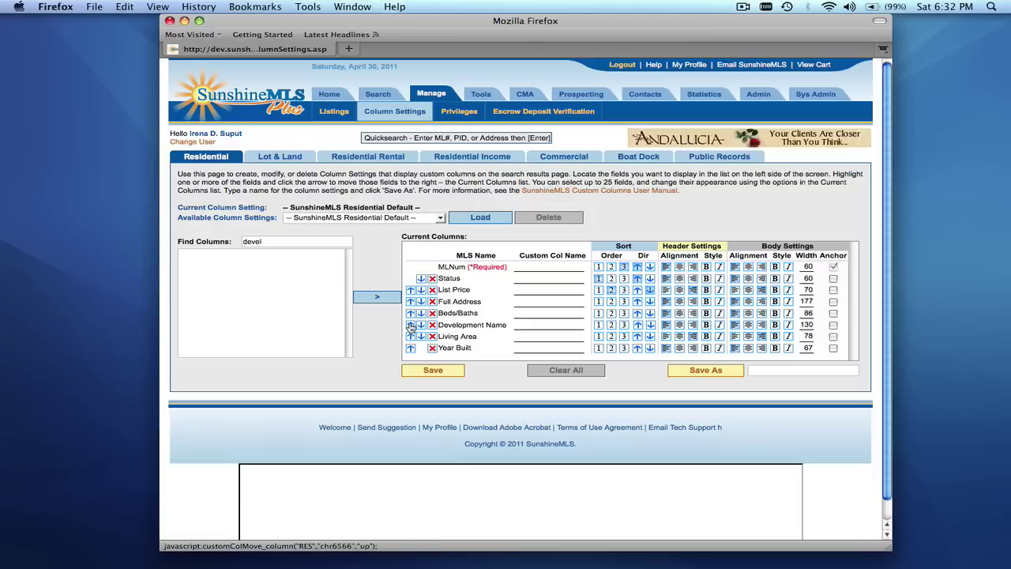
pyautogui.click(411, 325)
pyautogui.click(411, 313)
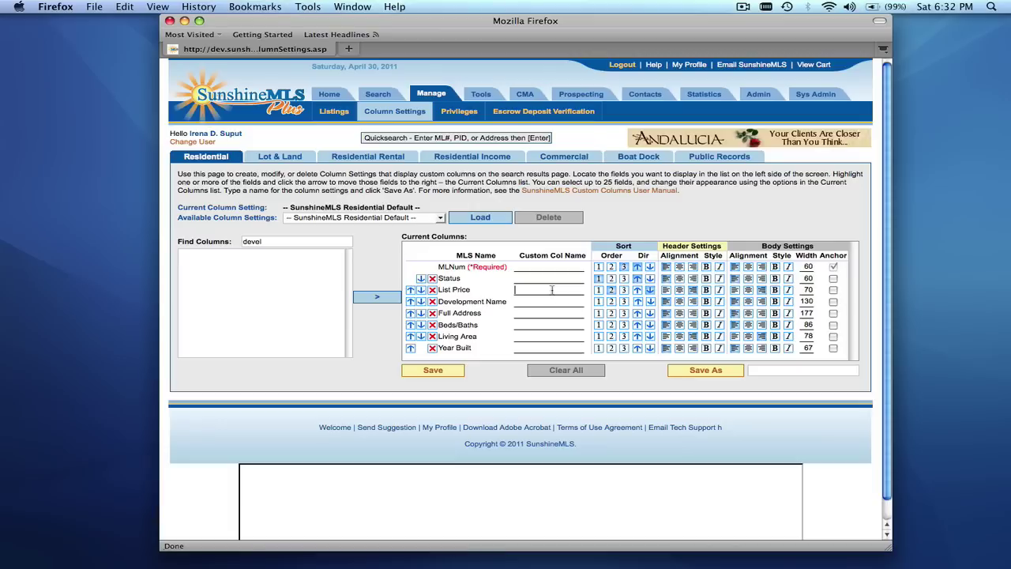
# Give the List Price column the custom name LP and the Beds/Baths column the custom name Beds
pyautogui.write('LP')
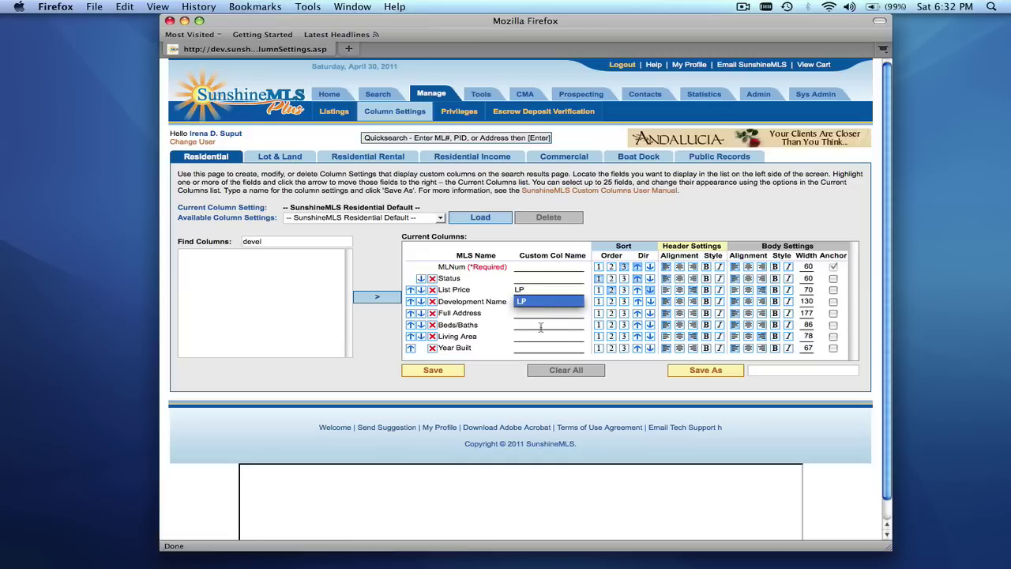
pyautogui.press('Escape')
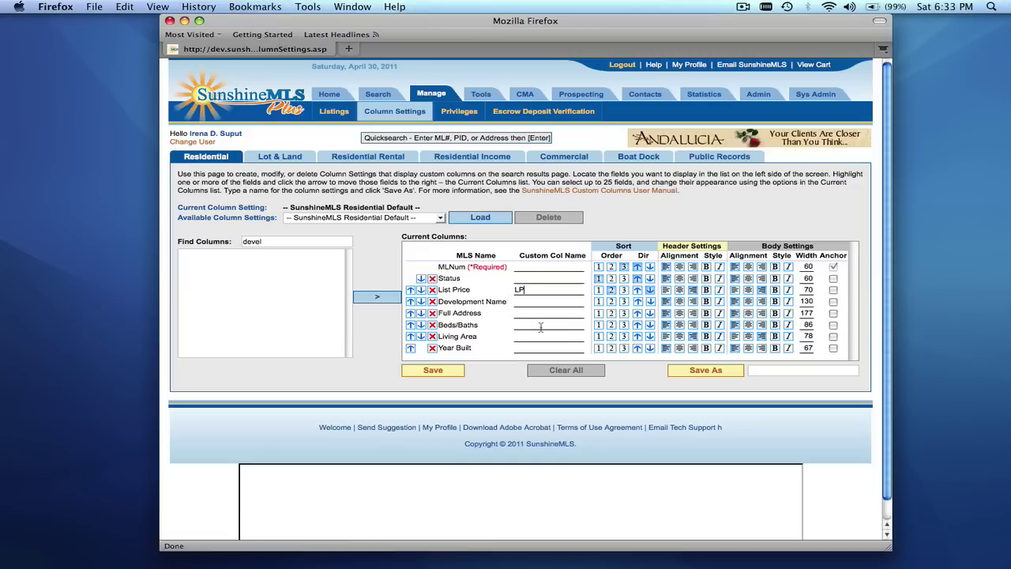
pyautogui.click(540, 326)
pyautogui.write('Beds')
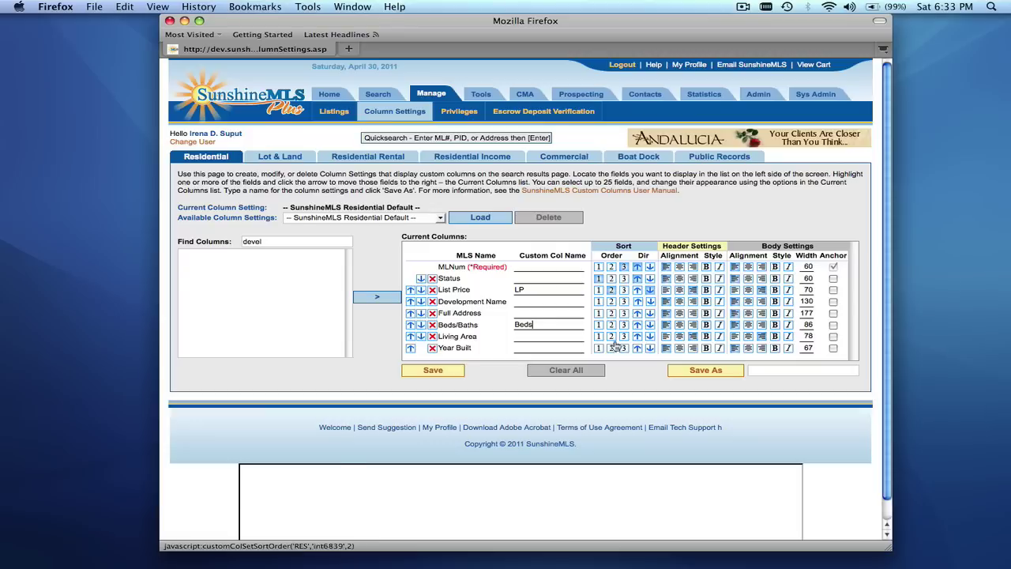
# Make List Price the second and Beds/Baths the third sort field, and anchor the List Price column
pyautogui.click(612, 291)
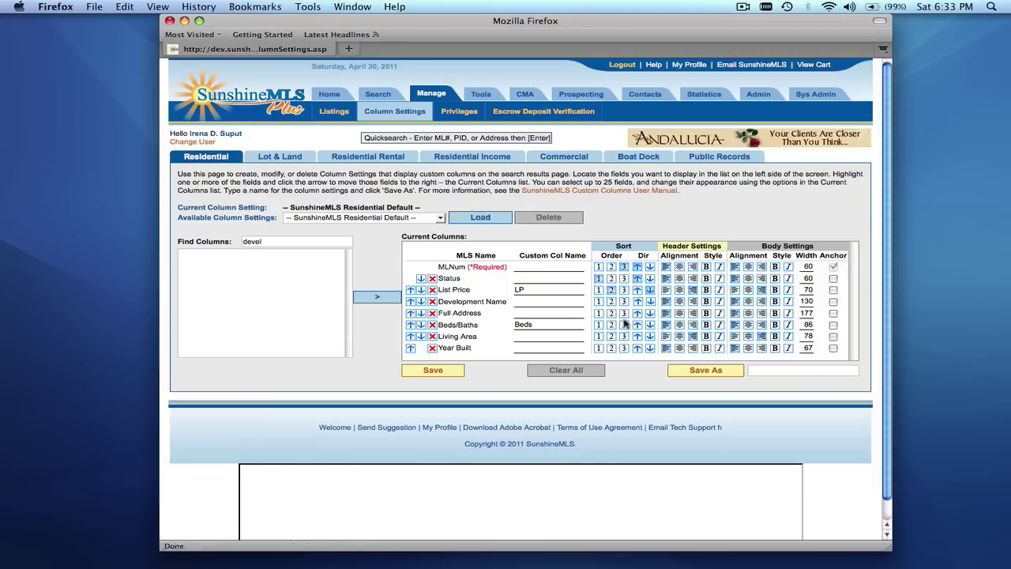
pyautogui.click(624, 325)
pyautogui.click(834, 290)
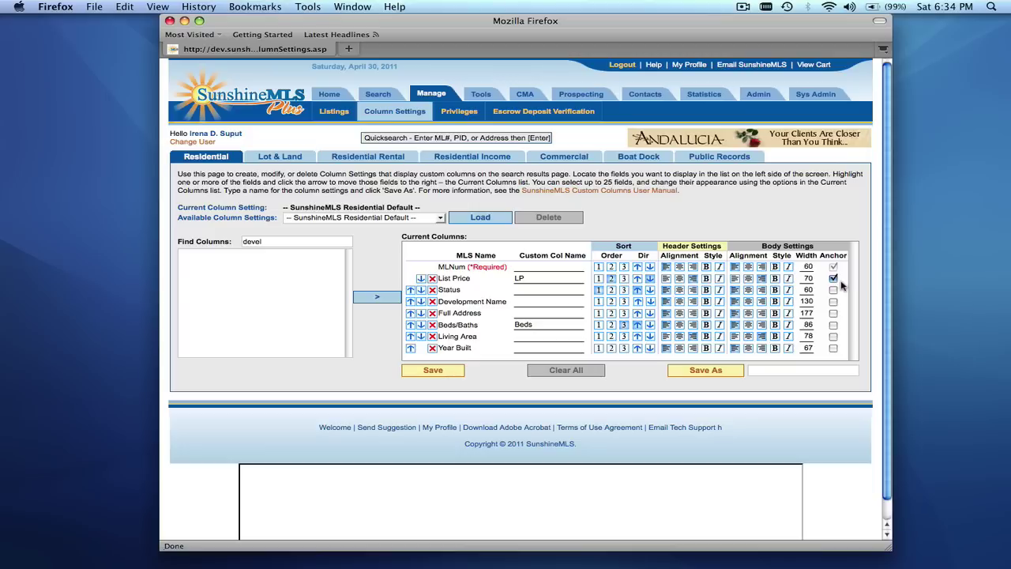
# Save the customized columns as a new column setting named "Residential test"
pyautogui.click(773, 370)
pyautogui.write('Residne')
pyautogui.press('BackSpace')
pyautogui.press('BackSpace')
pyautogui.write('ential test')
pyautogui.click(713, 372)
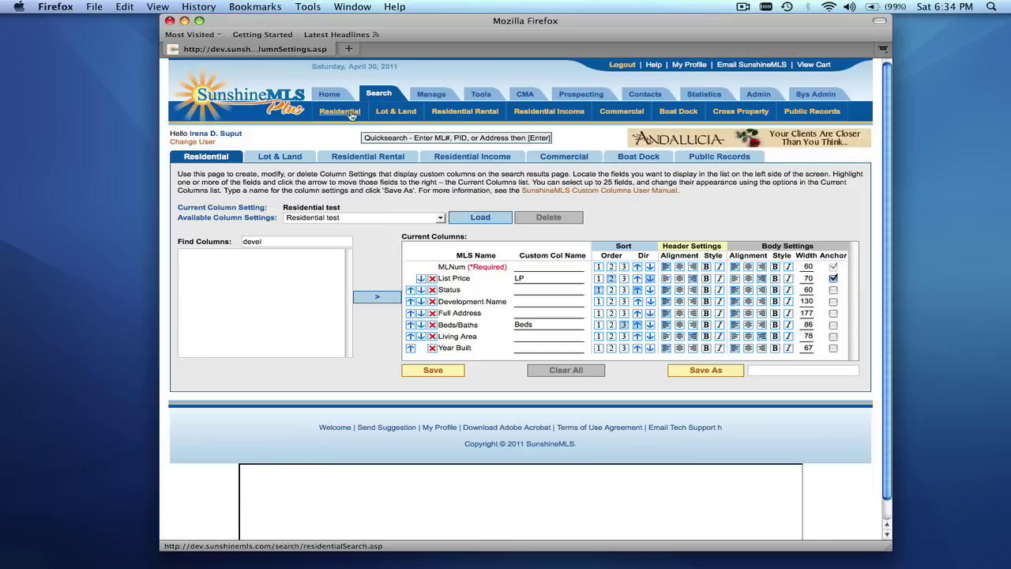
# Set up a residential search for Active, Single Family listings within a 1 mile map radius near Barefoot Beach
pyautogui.click(351, 114)
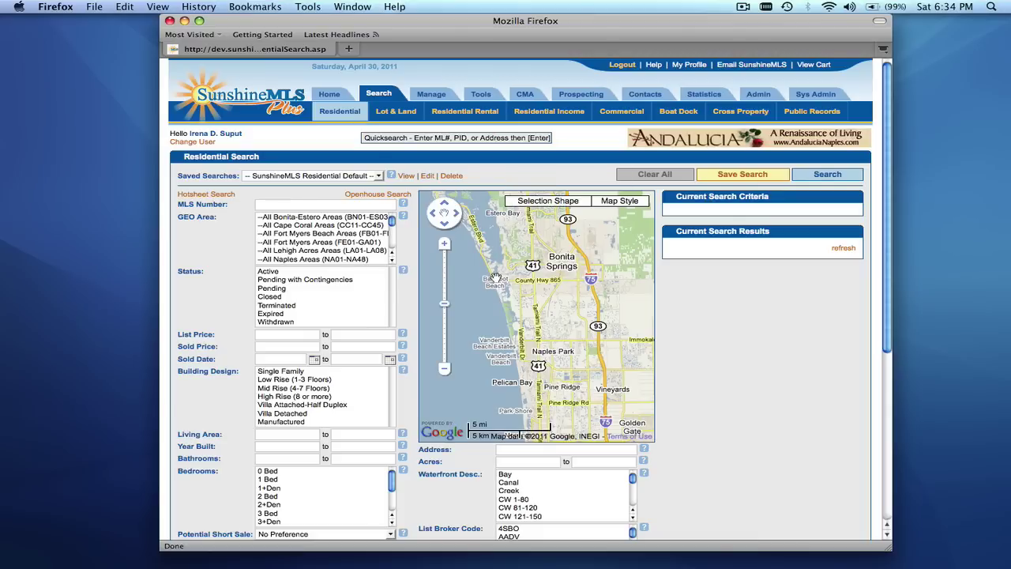
pyautogui.click(495, 278)
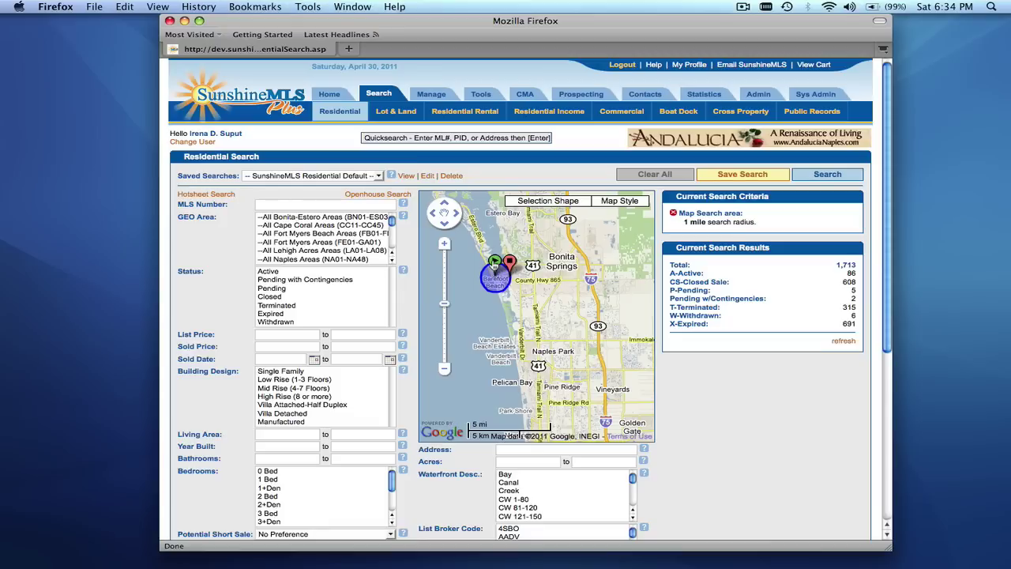
pyautogui.moveTo(494, 263); pyautogui.dragTo(504, 263)
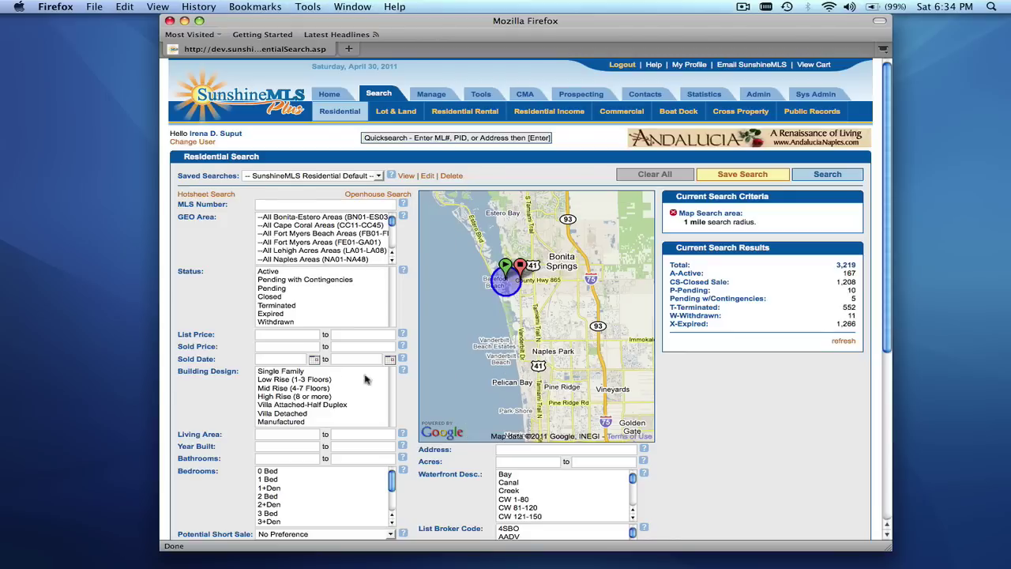
pyautogui.click(282, 272)
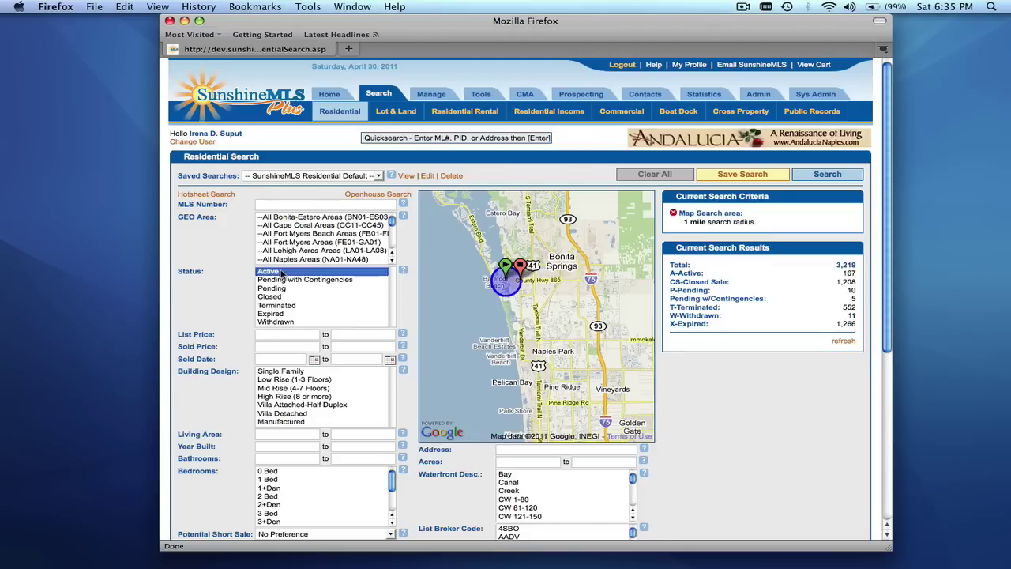
pyautogui.click(298, 372)
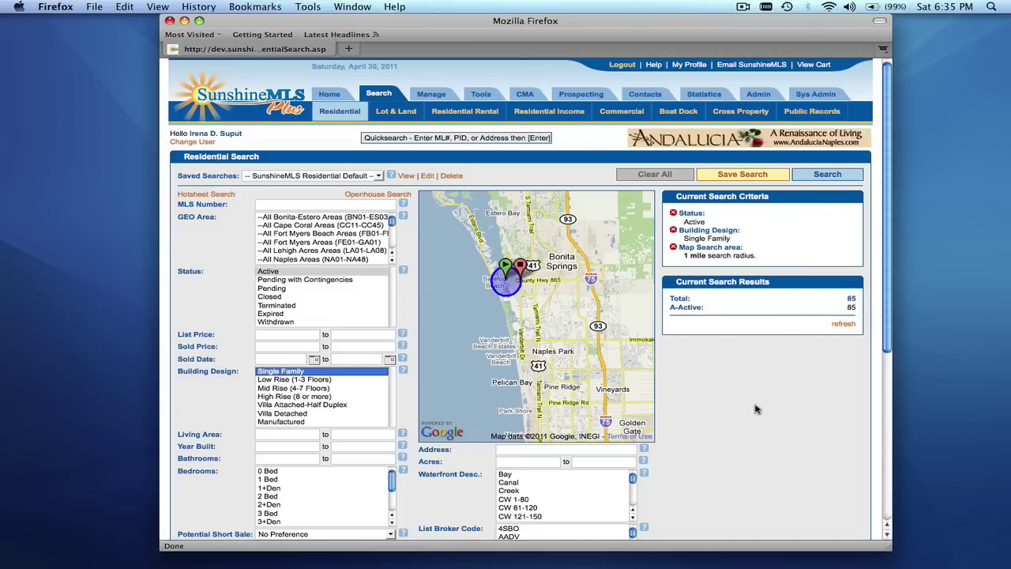
# Choose "Residential test" as the search's column set and run the search
pyautogui.scroll(-5, 776, 376)
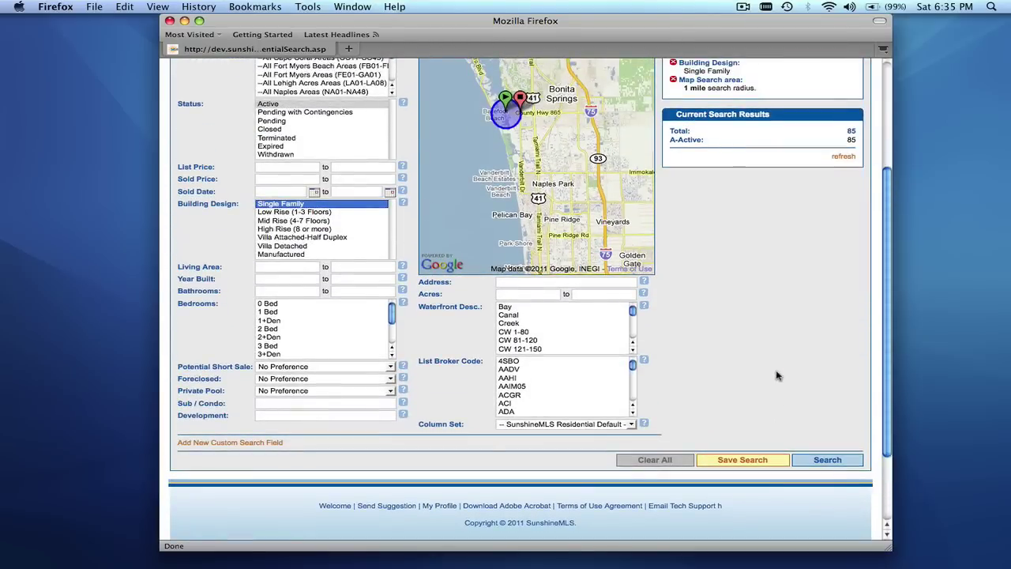
pyautogui.click(633, 425)
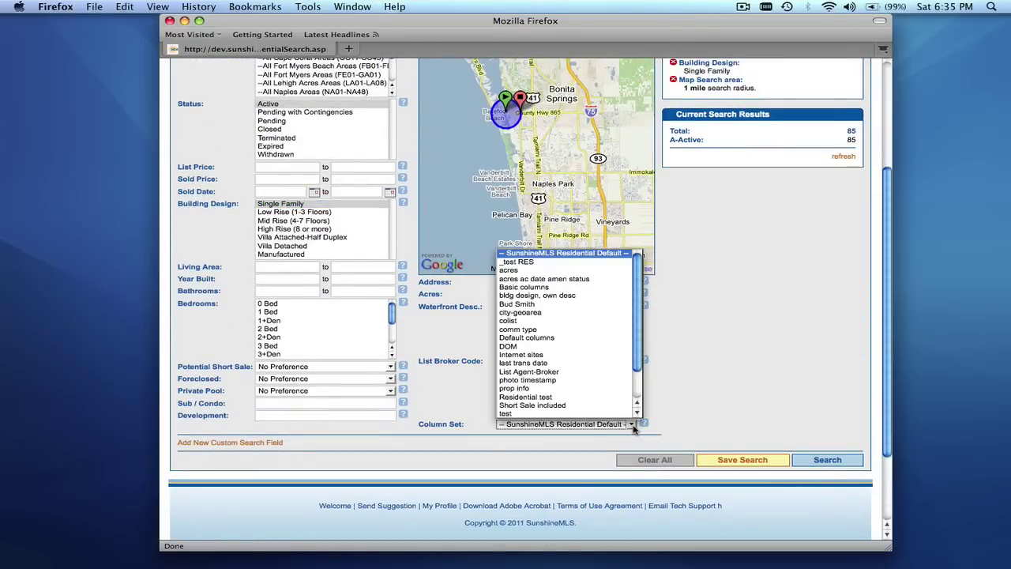
pyautogui.click(581, 399)
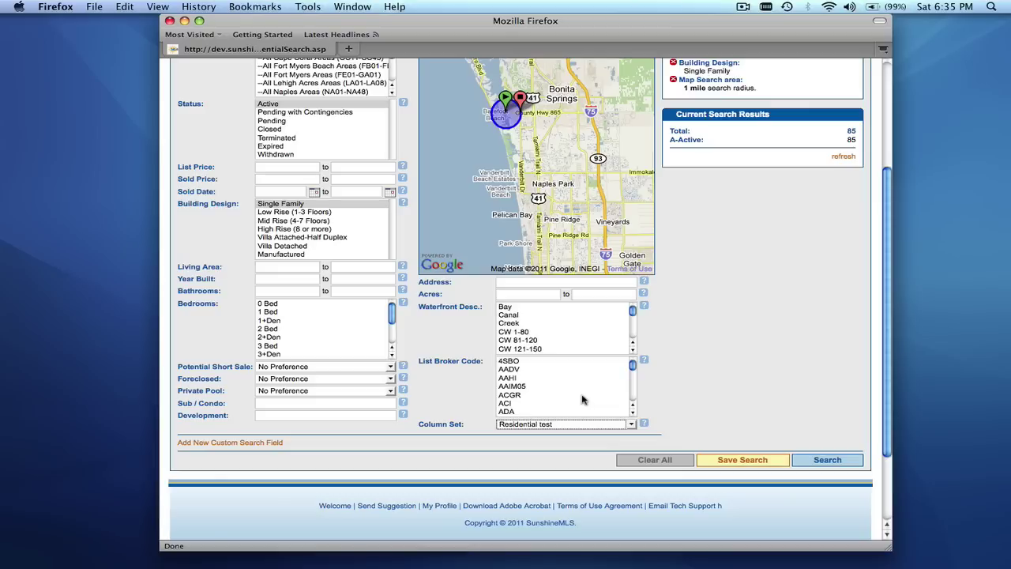
pyautogui.click(828, 461)
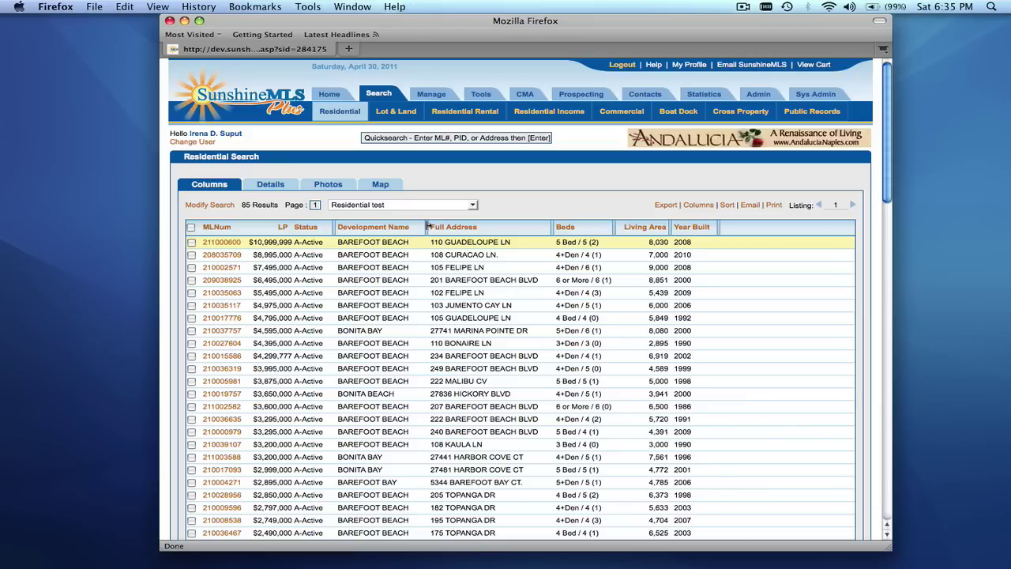
# Widen the Development Name column in the search results and add the SubCondo Name column to the table
pyautogui.moveTo(429, 227); pyautogui.dragTo(491, 227)
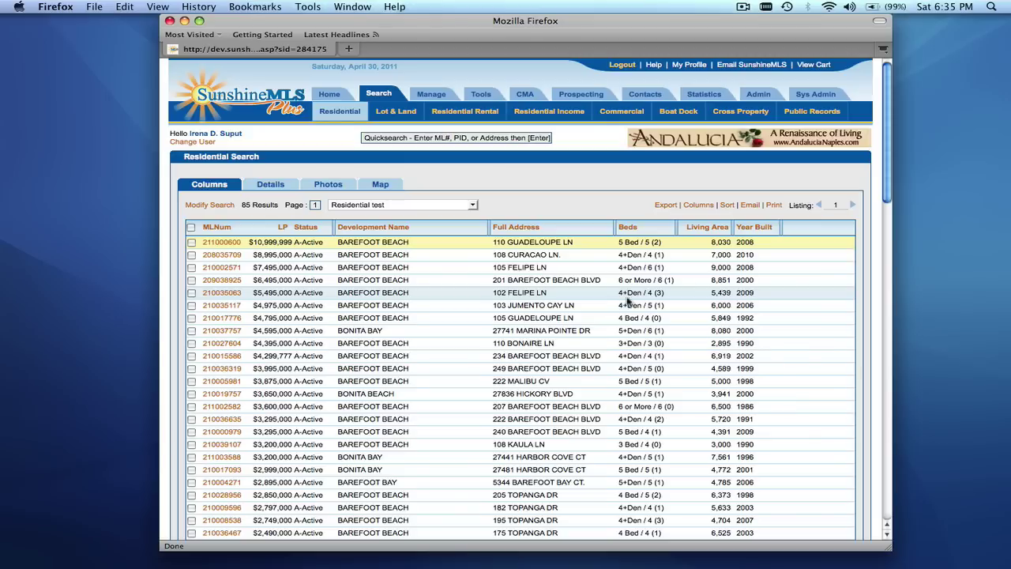
pyautogui.click(698, 205)
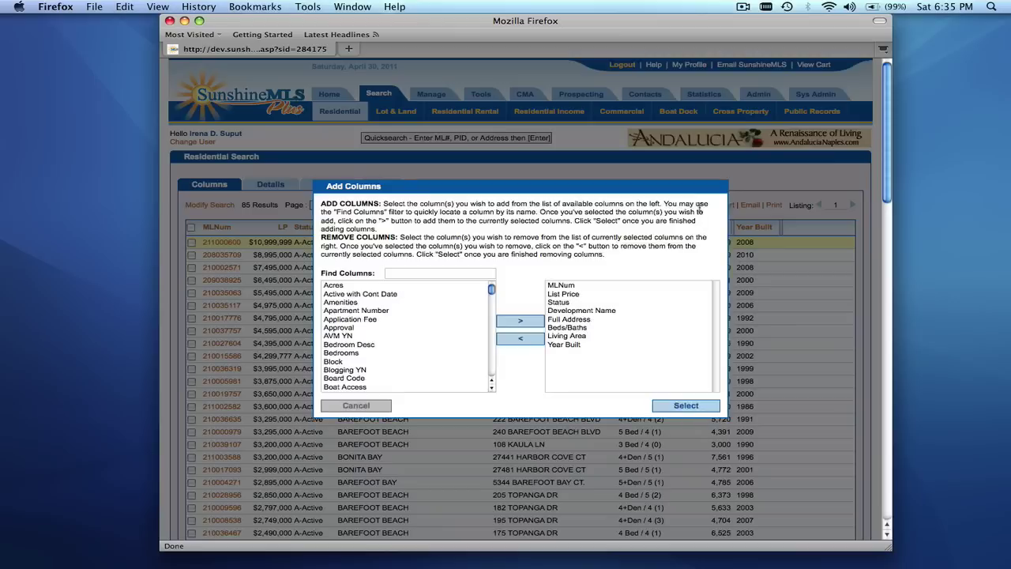
pyautogui.click(412, 272)
pyautogui.write('subc')
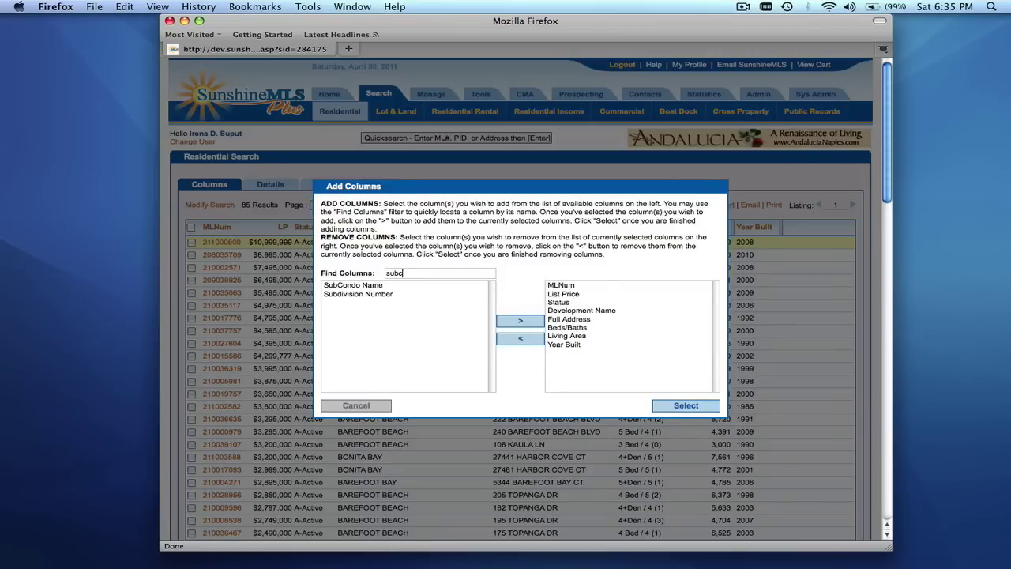
pyautogui.click(353, 285)
pyautogui.click(520, 323)
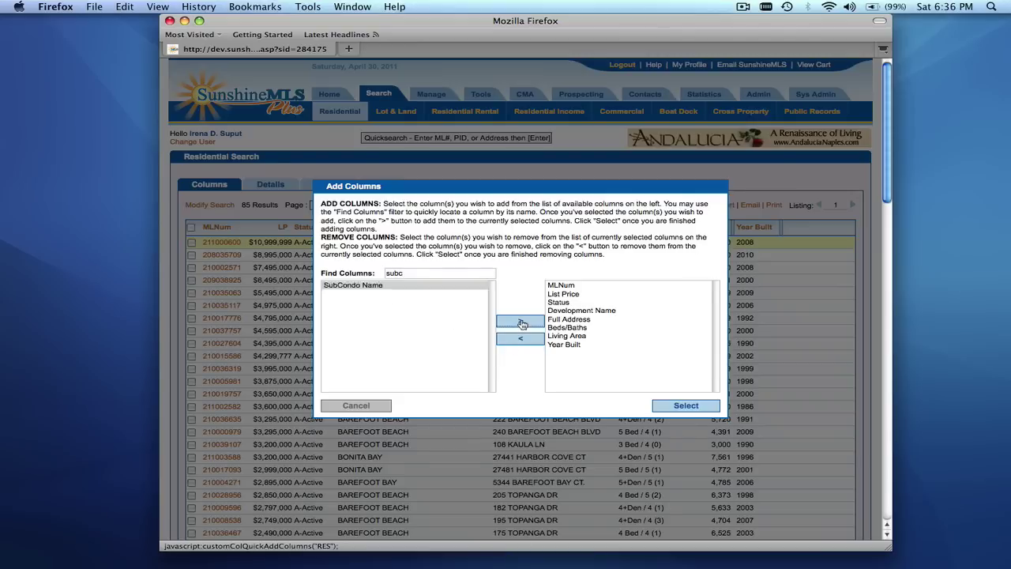
pyautogui.click(686, 405)
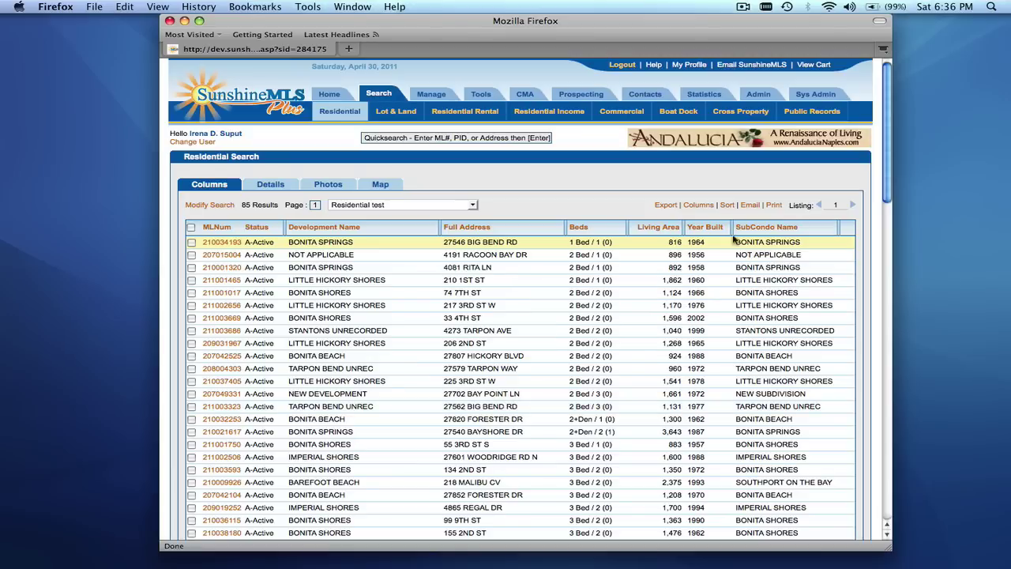
# Make Full Address the second sort field in the results' sort settings, and re-sort the list by the Beds column
pyautogui.click(727, 206)
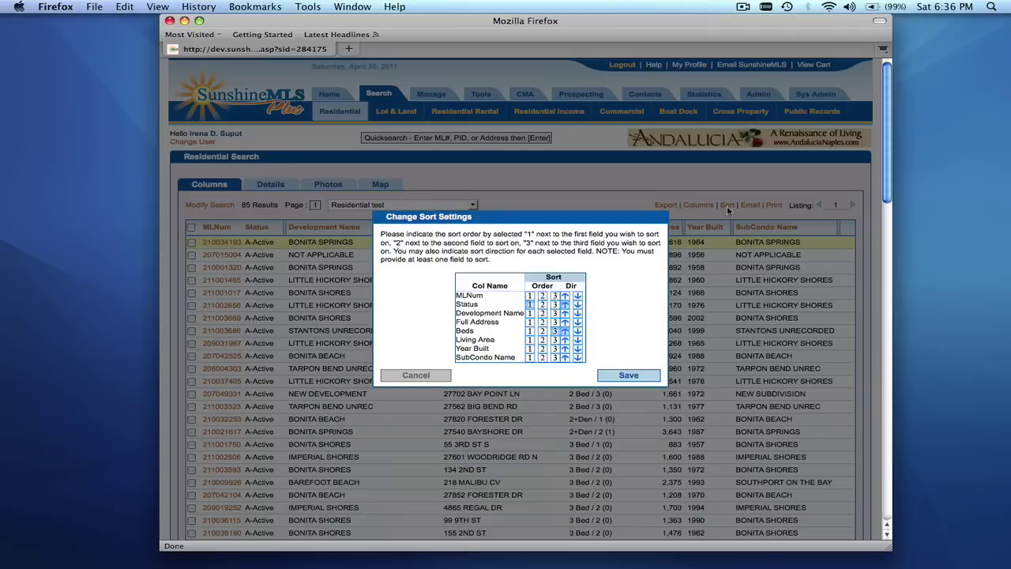
pyautogui.click(543, 322)
pyautogui.click(626, 376)
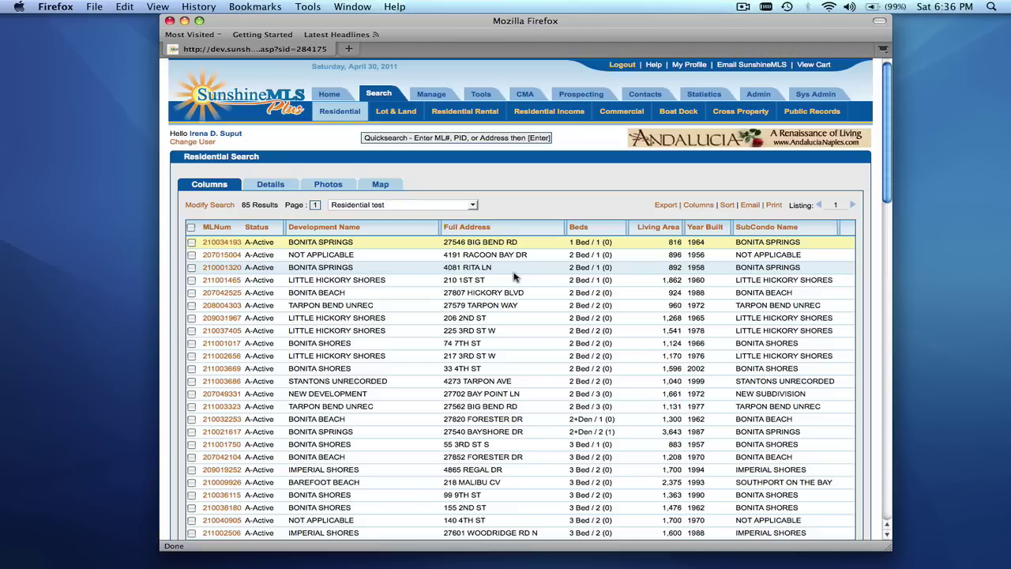
pyautogui.click(580, 231)
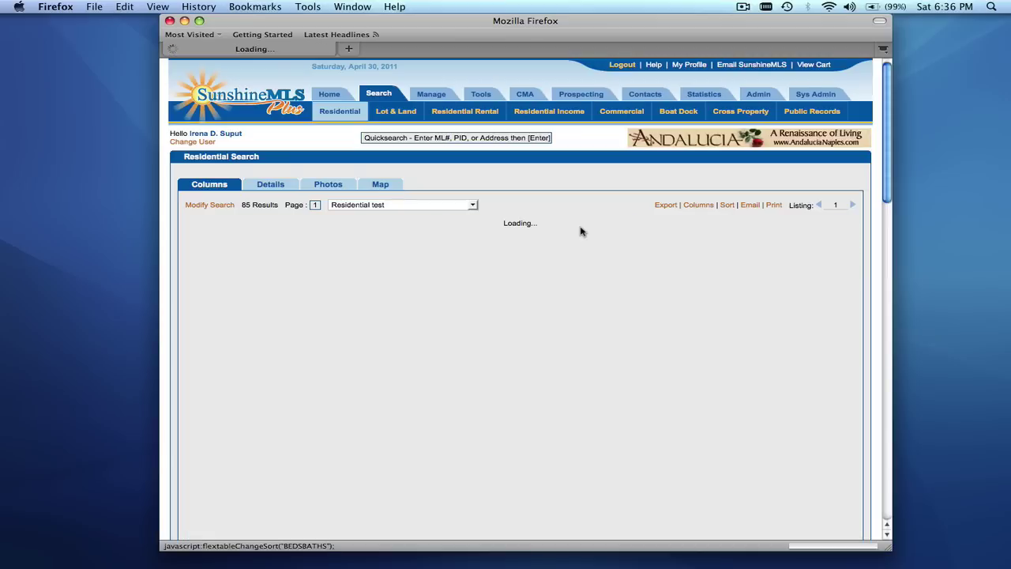